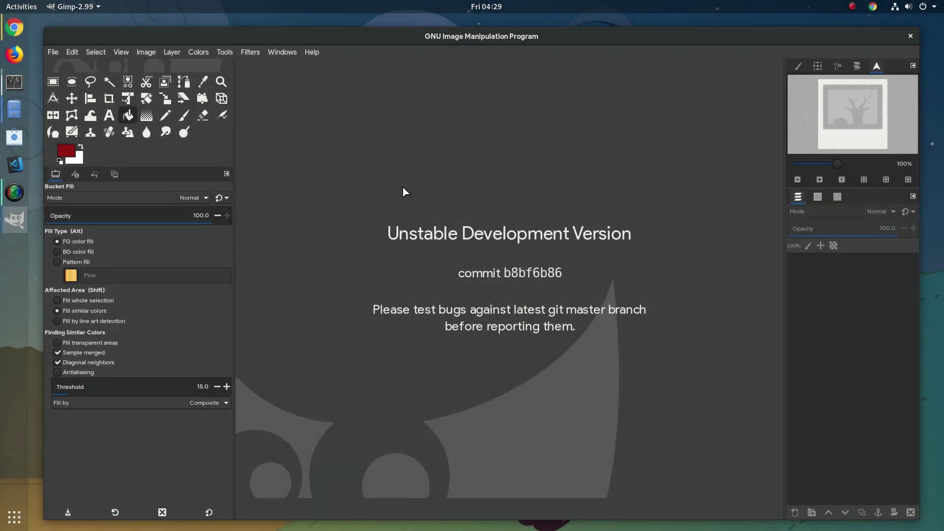
Start a new image sized 1920×1080 pixels.
click(53, 53)
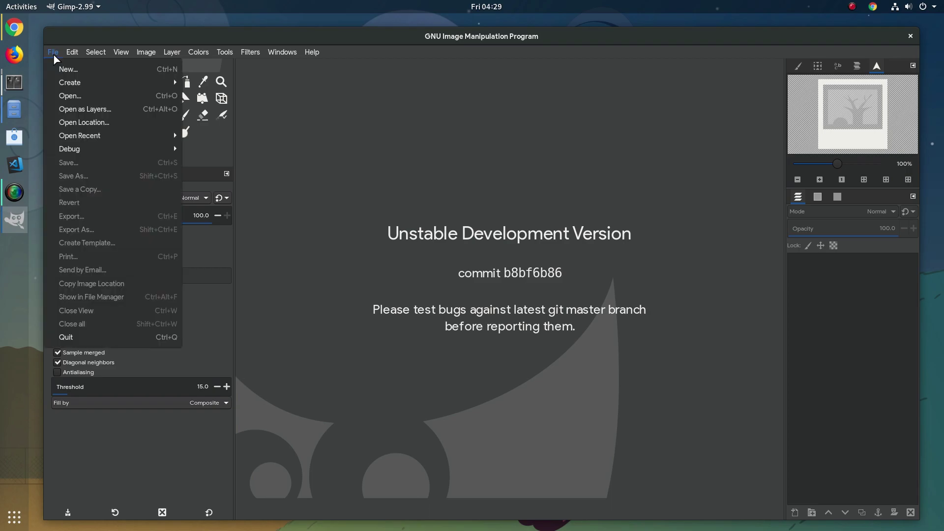
click(67, 69)
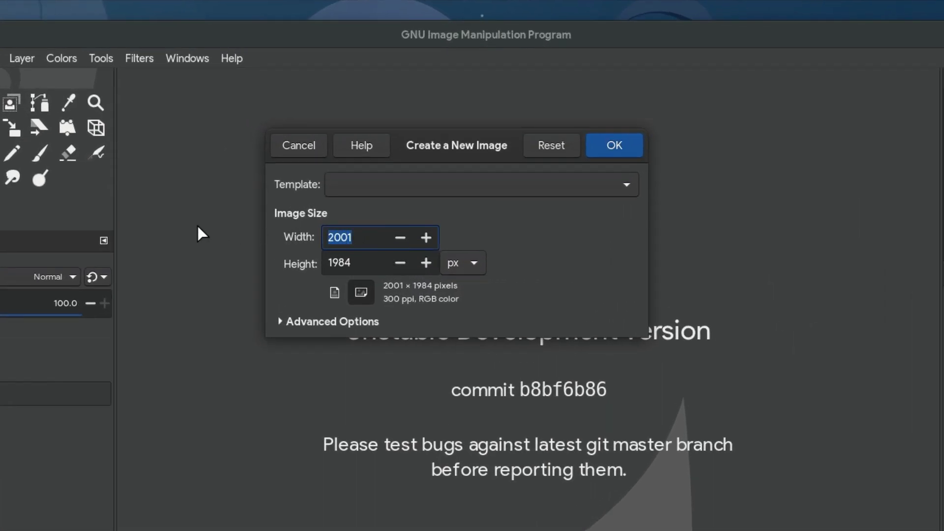
text(1920)
key(Tab)
text(104)
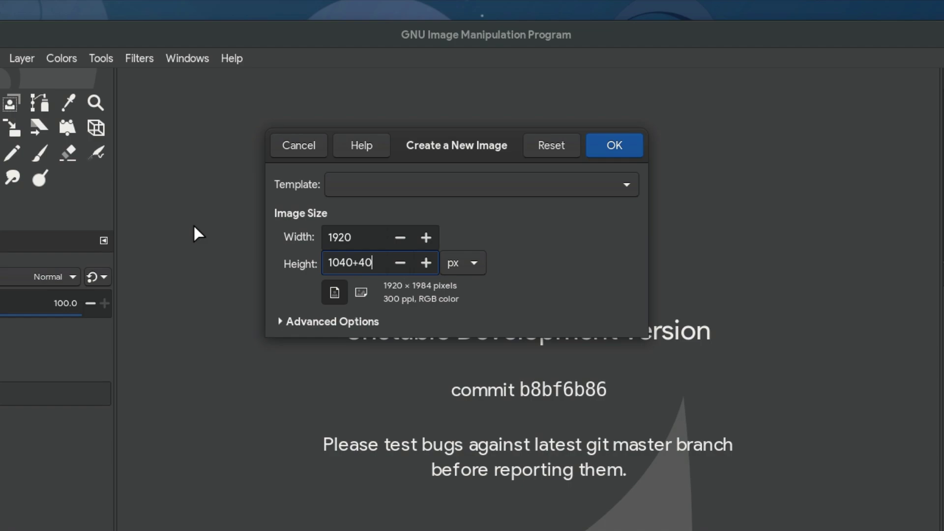
click(453, 262)
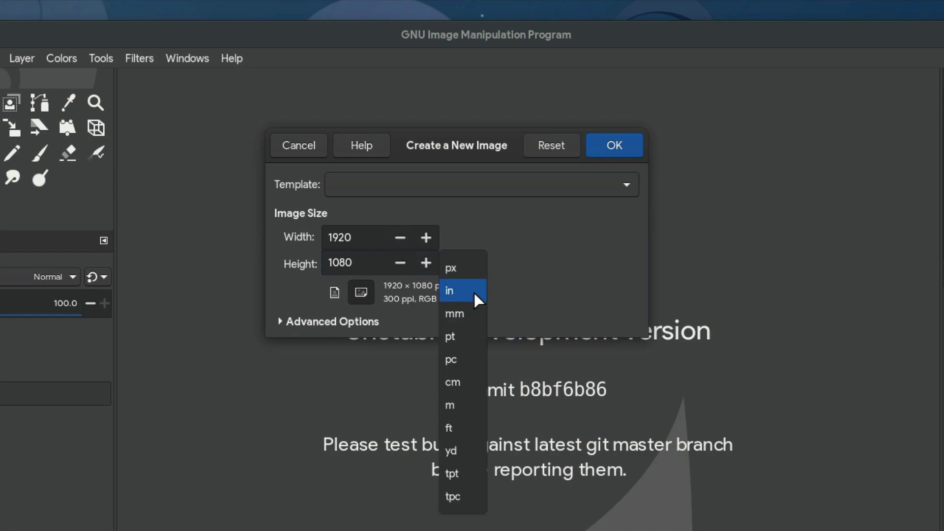
click(467, 268)
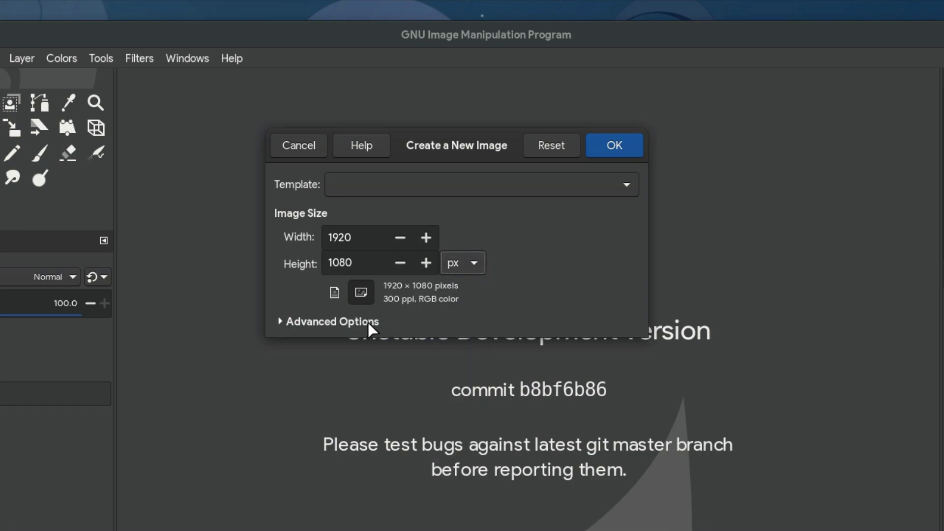
Change the advanced-options comment to read 'I ♥ GIMP!'.
click(353, 323)
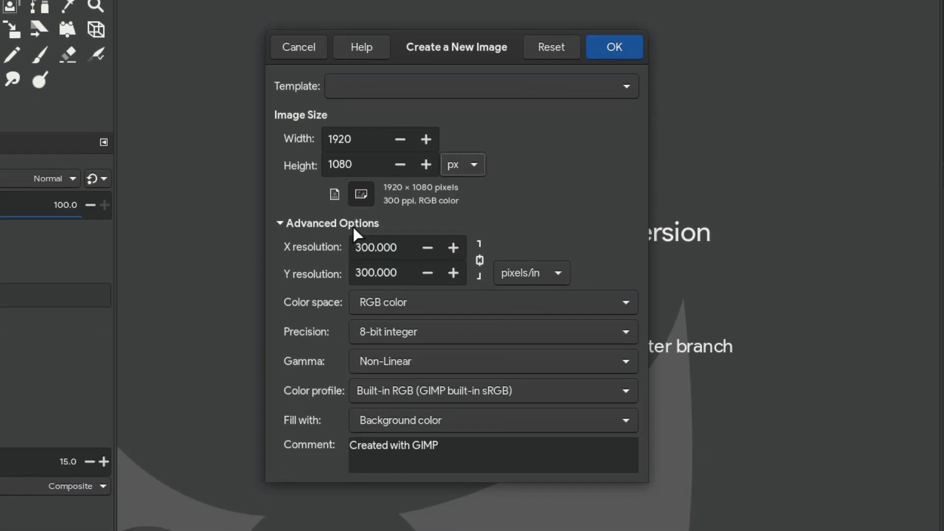
double_click(398, 445)
key(BackSpace)
key(ctrl+BackSpace)
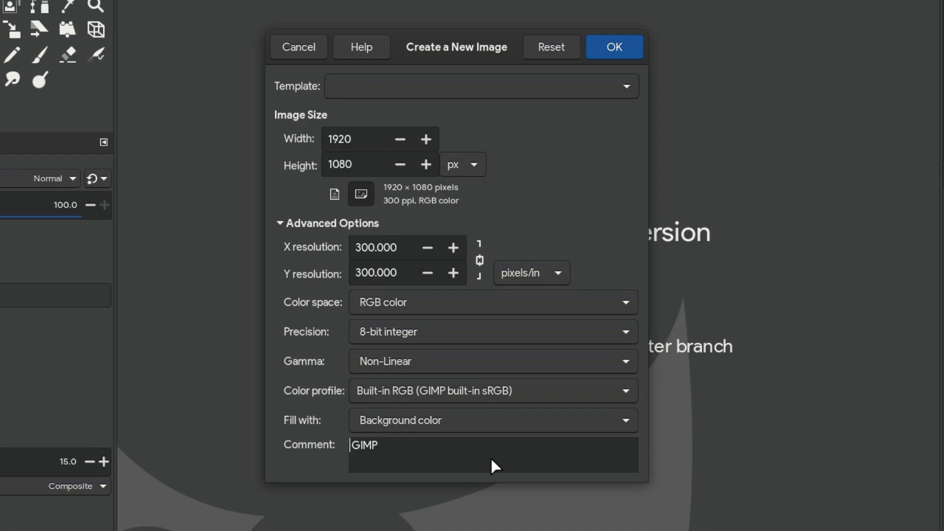
text(I)
key(ctrl+period)
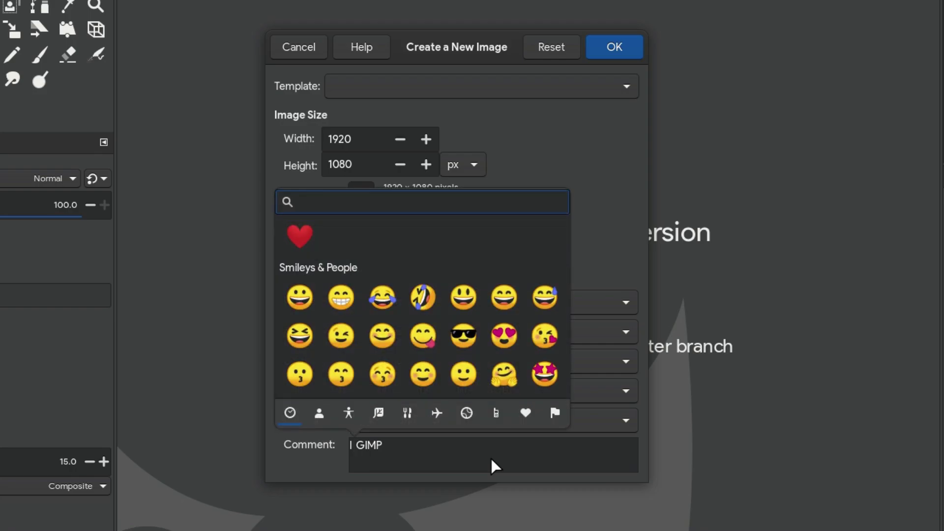
click(300, 238)
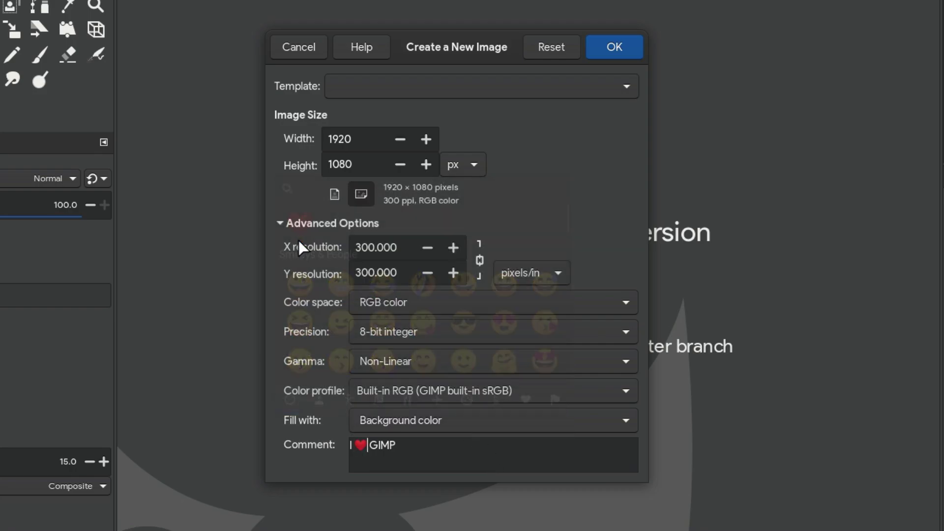
Set the image fill to Transparency and create the image.
click(428, 421)
click(427, 472)
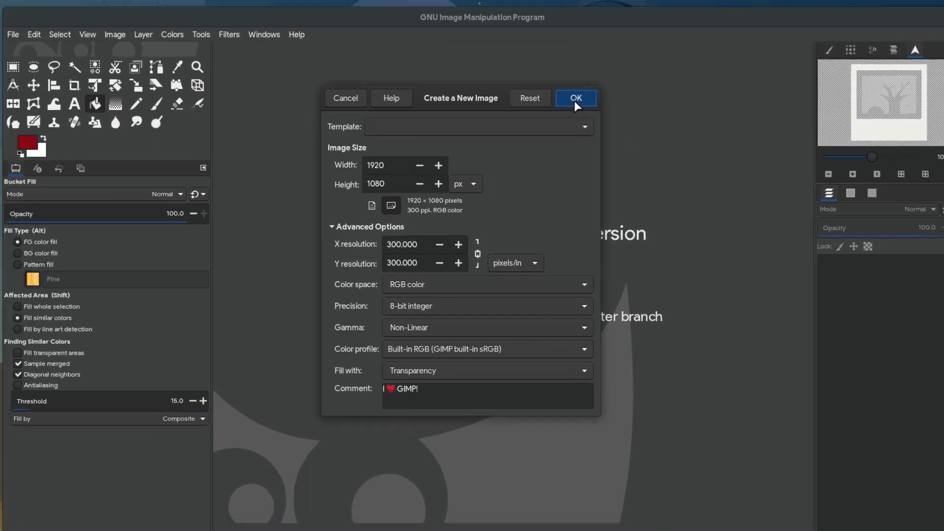
click(575, 102)
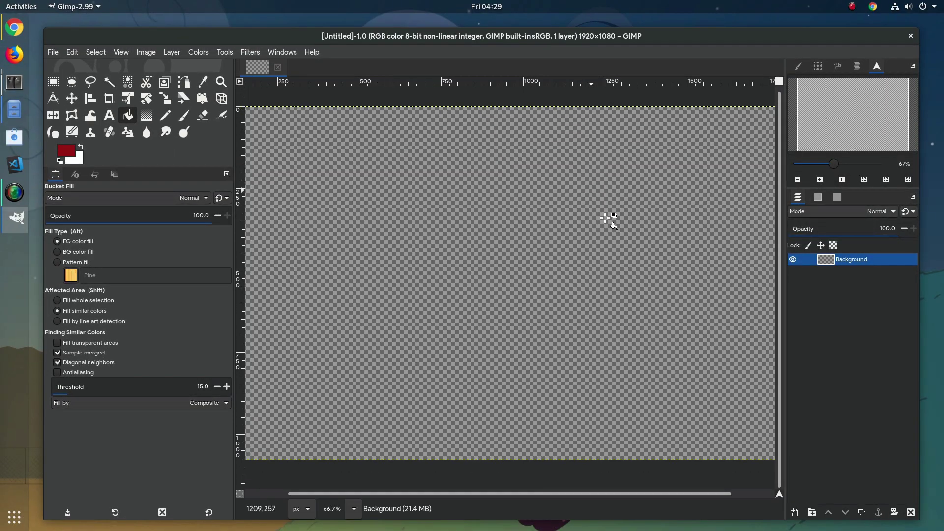
Add a blue-tagged layer filled with the white background colour.
click(796, 513)
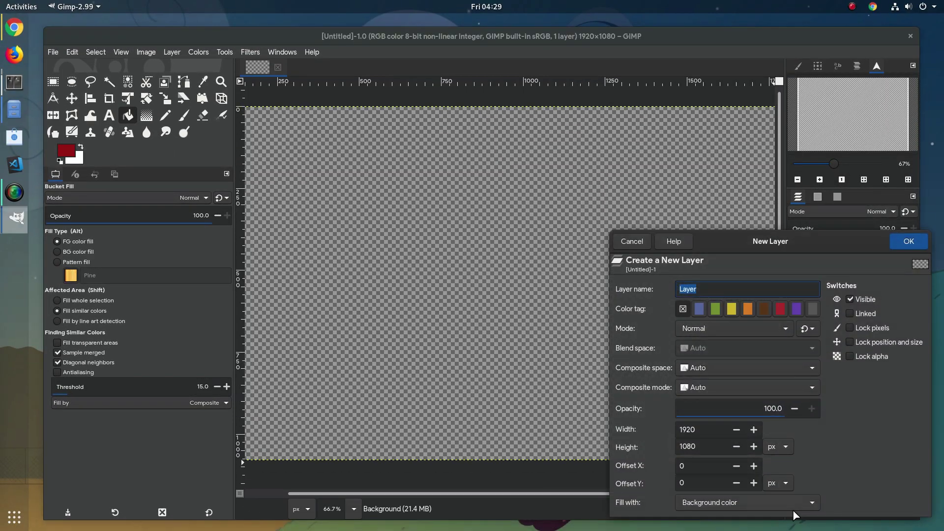
drag(775, 242, 502, 132)
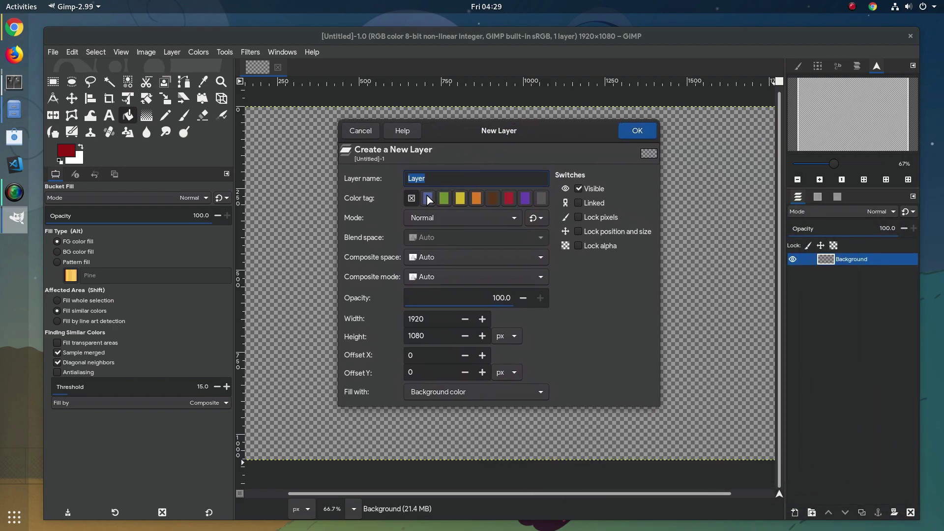
click(428, 199)
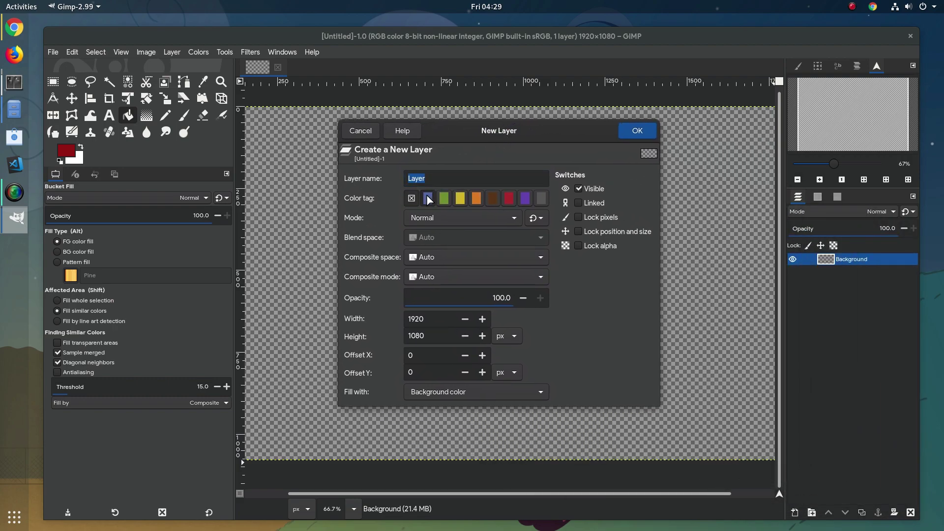
click(476, 397)
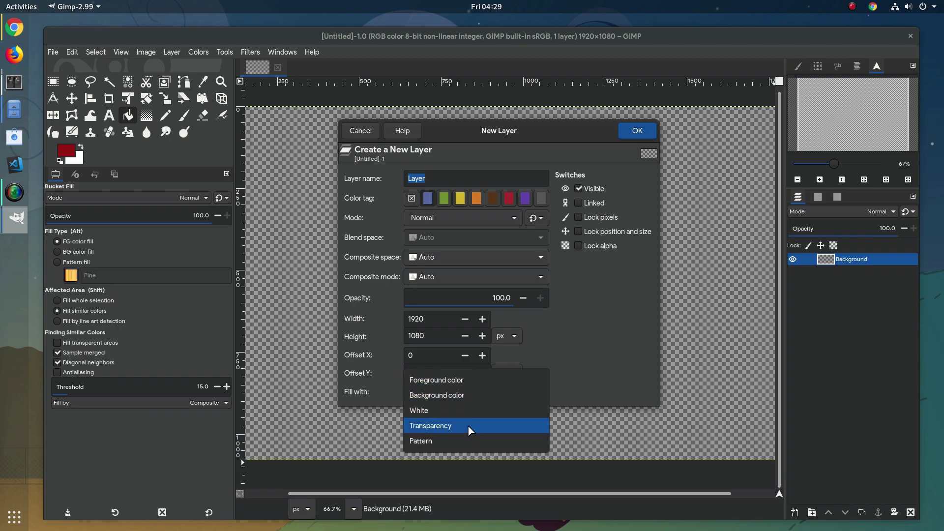
click(466, 399)
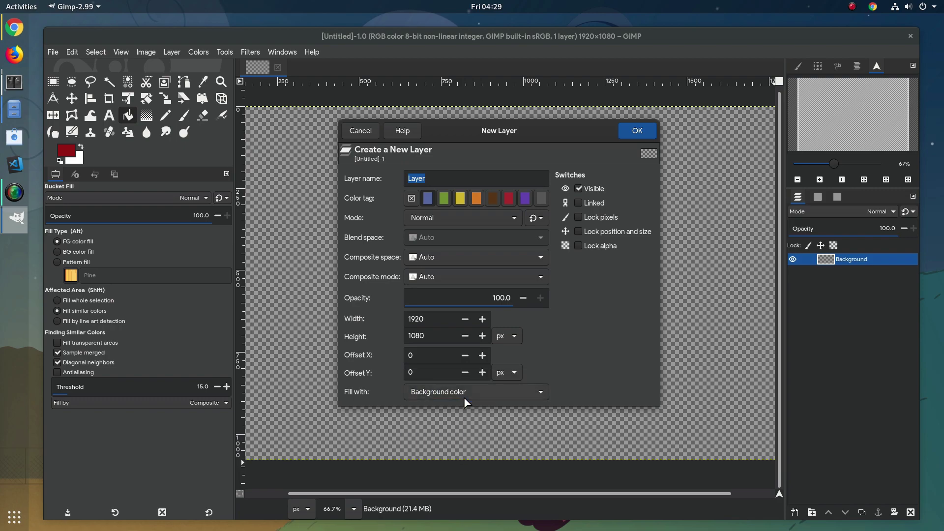
click(637, 130)
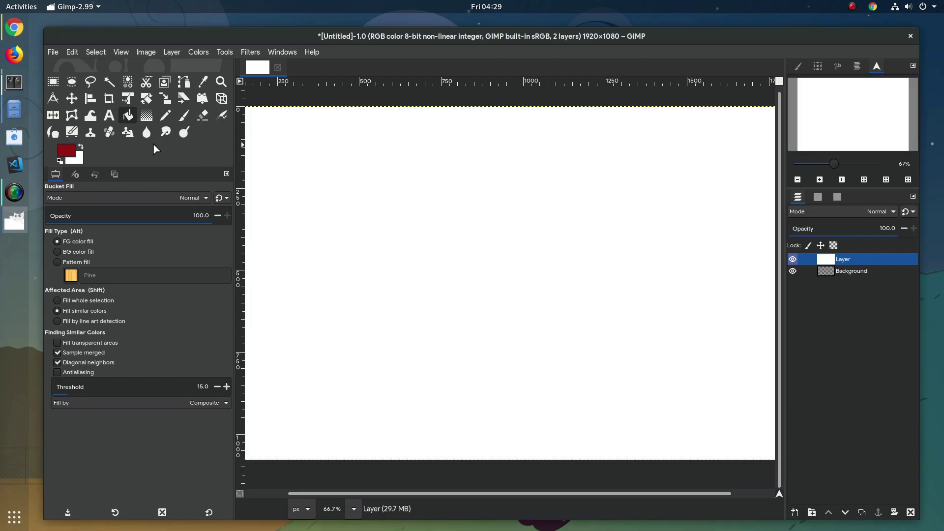
Select the MyPaint brush and set the foreground colour to black.
click(72, 133)
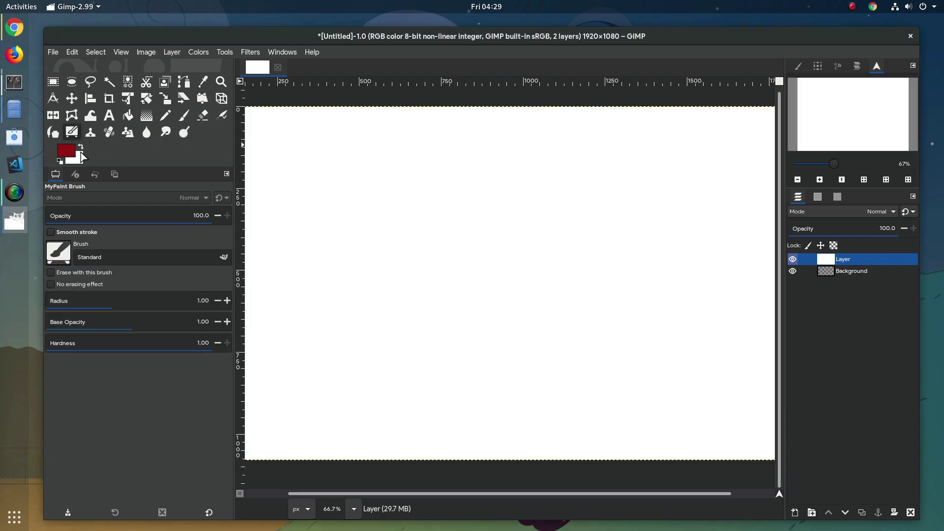
click(67, 151)
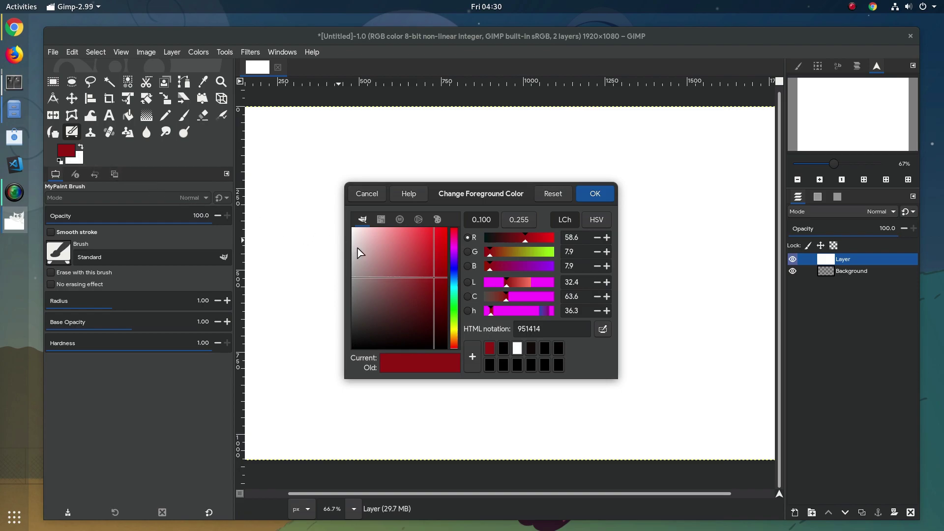
click(382, 220)
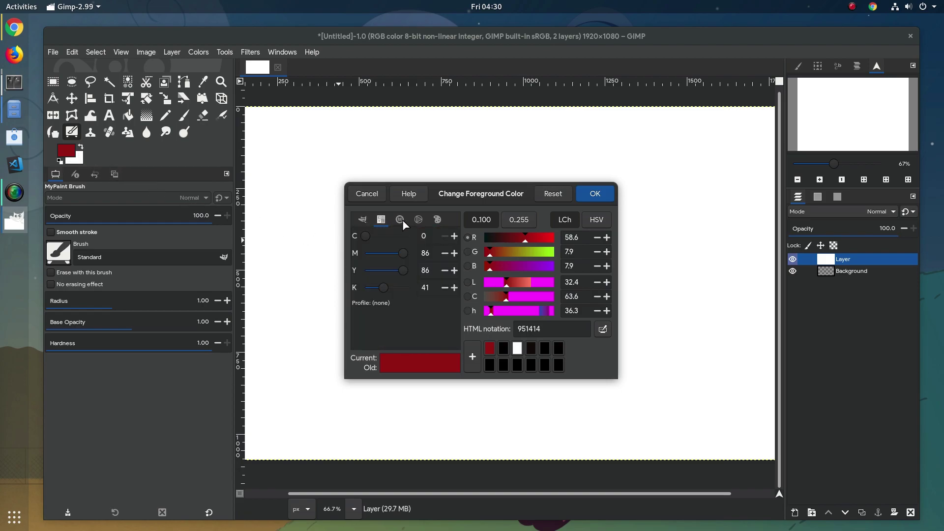
click(400, 220)
click(418, 219)
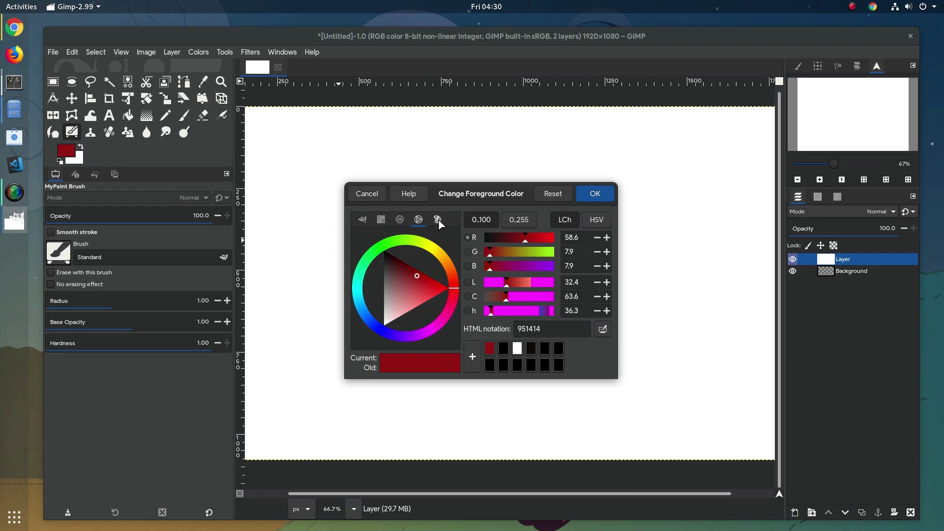
click(437, 220)
click(363, 219)
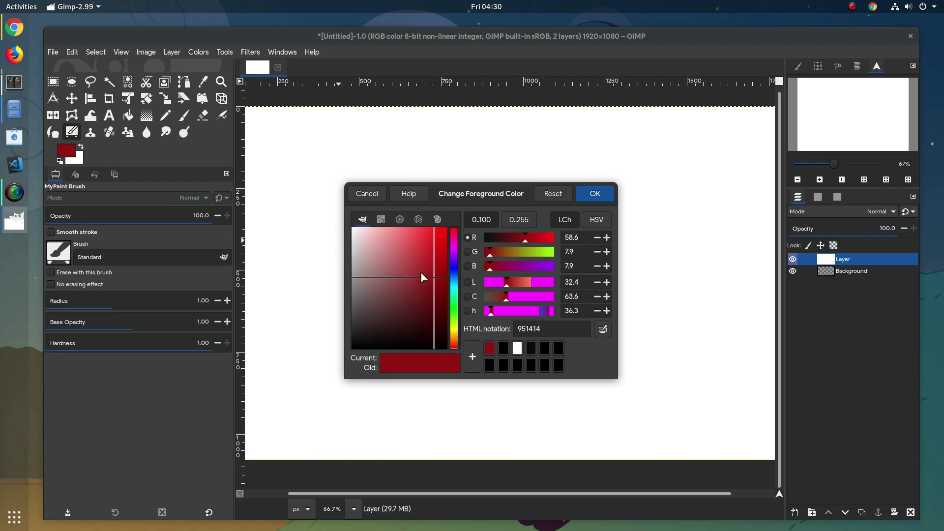
drag(421, 277, 452, 362)
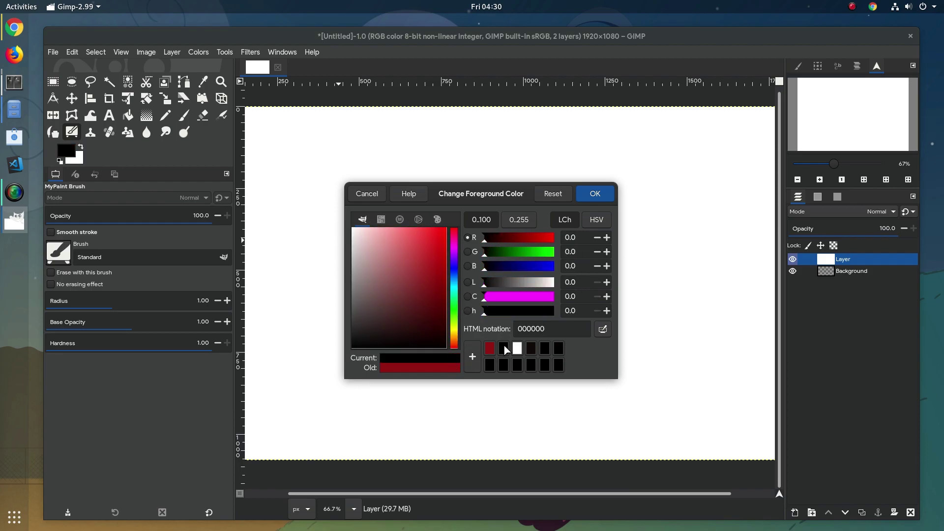
click(595, 194)
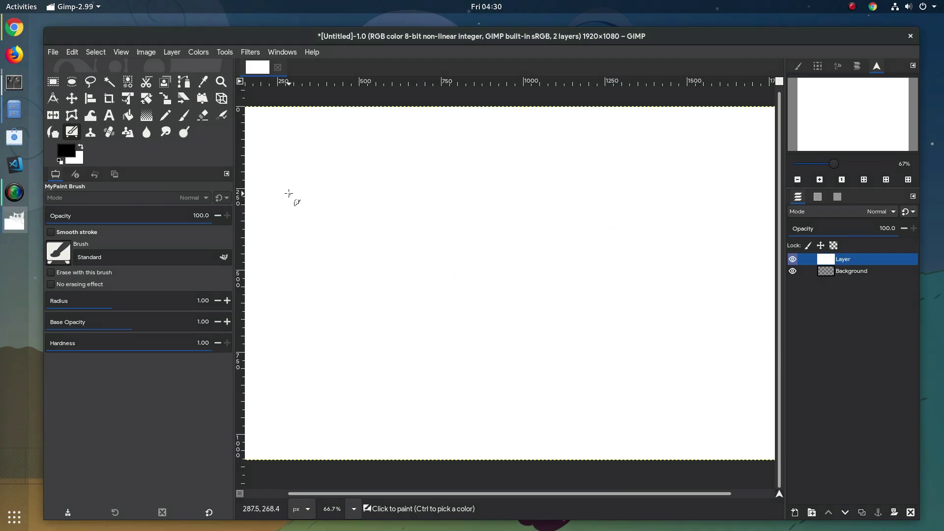
Freehand the letter I, a heart, the word Gimp and an exclamation mark.
drag(289, 193, 286, 243)
mouse_move(334, 219)
mouse_down()
mouse_move(349, 186)
mouse_move(400, 193)
mouse_move(332, 229)
mouse_up()
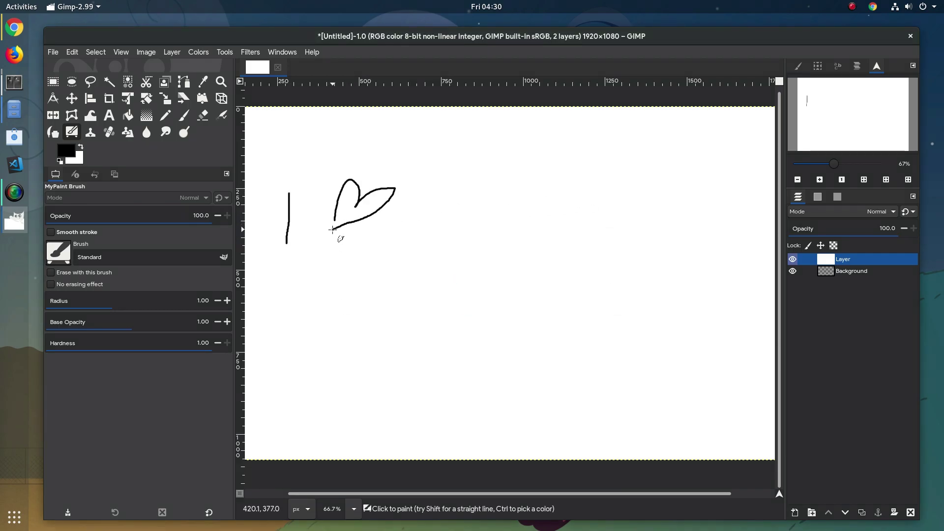
mouse_move(453, 201)
mouse_down()
mouse_move(430, 223)
mouse_move(445, 232)
mouse_up()
mouse_move(428, 224)
mouse_down()
mouse_move(456, 225)
mouse_move(468, 250)
mouse_move(497, 219)
mouse_move(527, 248)
mouse_move(559, 239)
mouse_move(538, 269)
mouse_up()
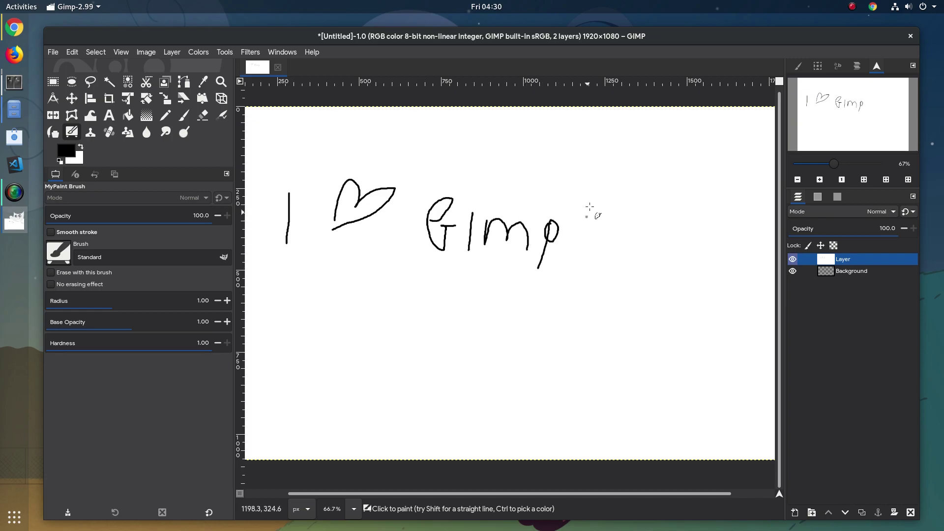
drag(590, 203, 588, 236)
click(590, 249)
Set Bucket Fill to line-art detection with dark red foreground 951414.
click(129, 116)
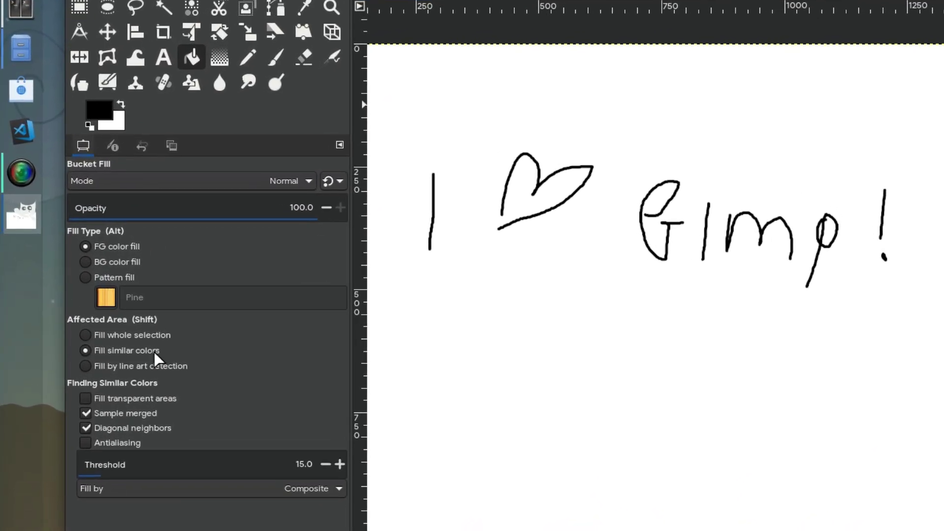
click(147, 365)
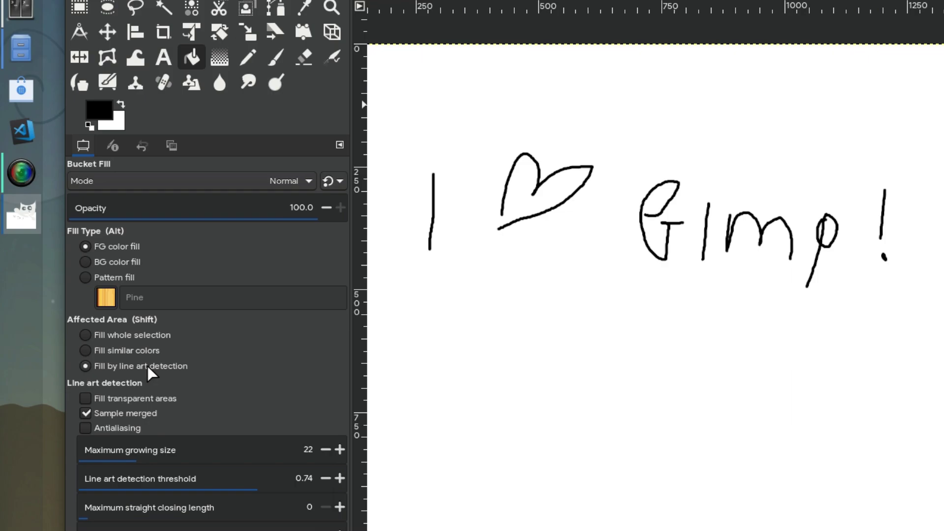
click(97, 116)
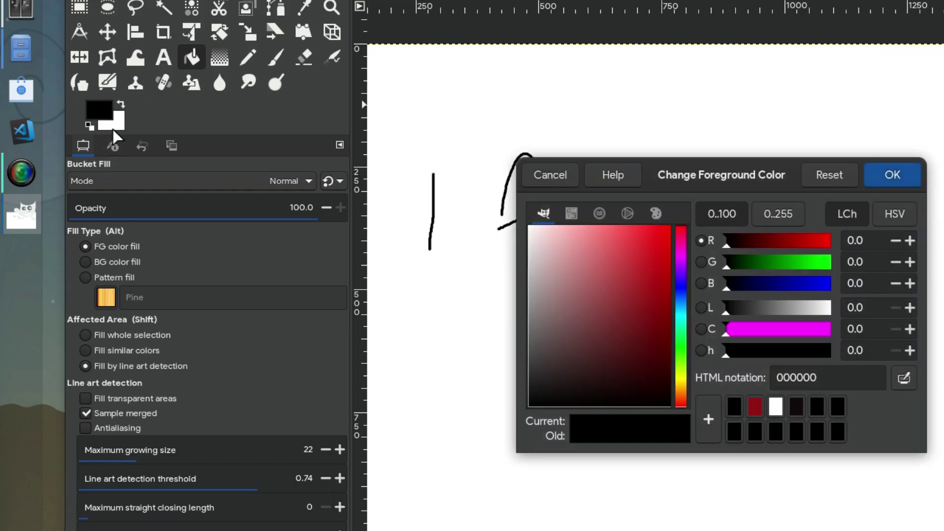
click(756, 411)
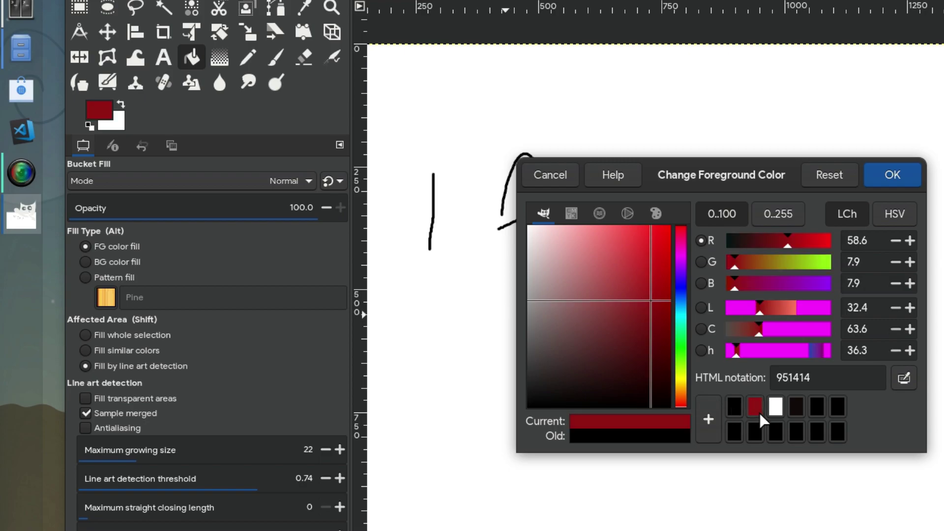
click(890, 176)
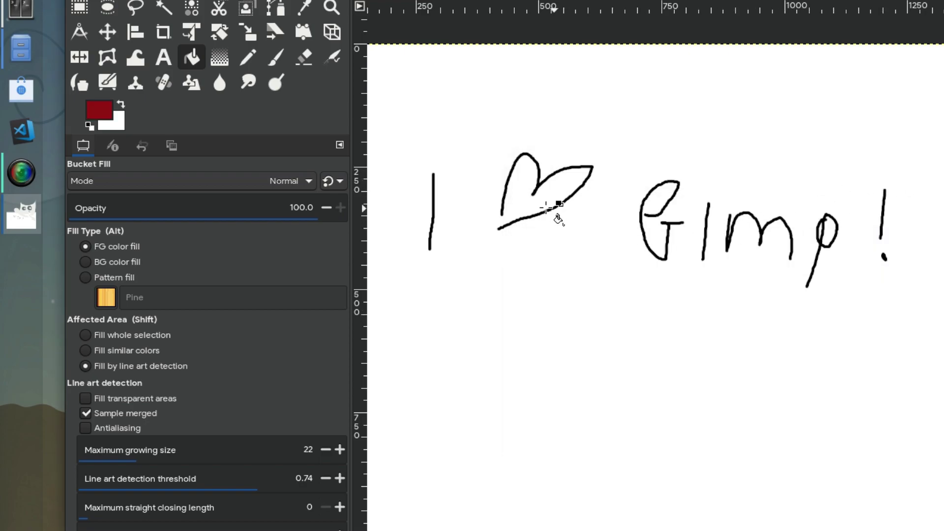
Test-fill the heart, raise maximum straight closing length to 86, and undo the leaks.
click(525, 202)
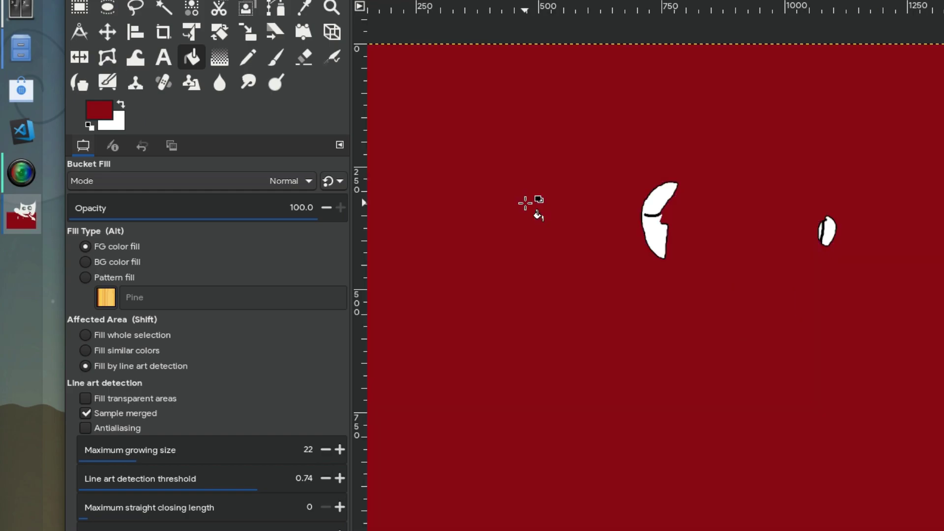
key(ctrl+z)
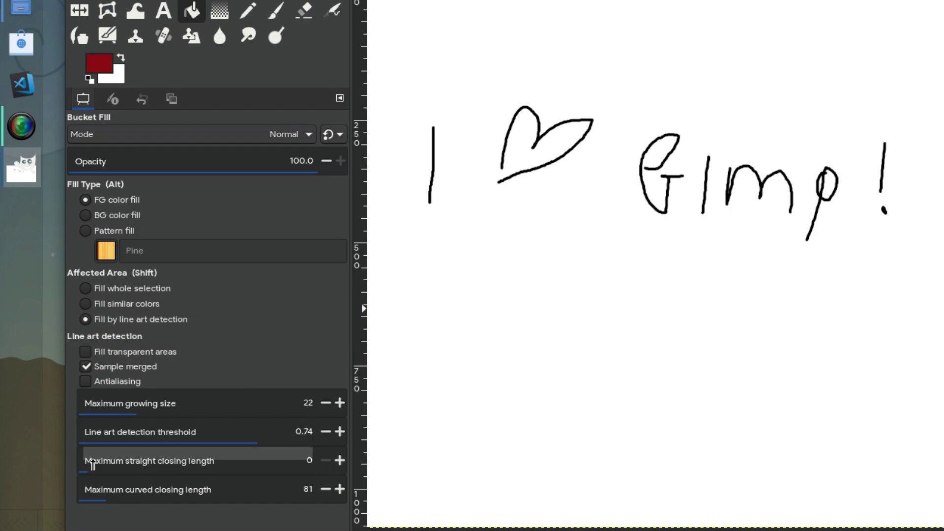
click(102, 455)
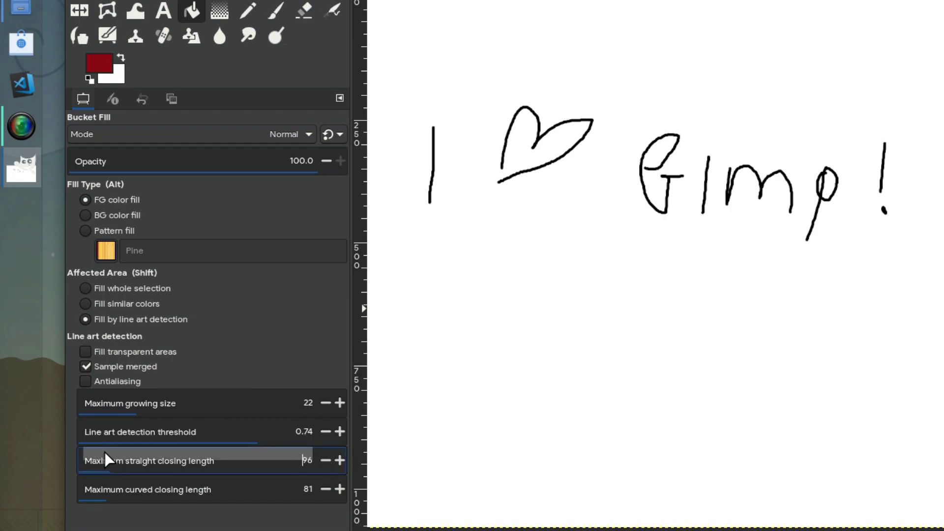
drag(103, 453, 103, 453)
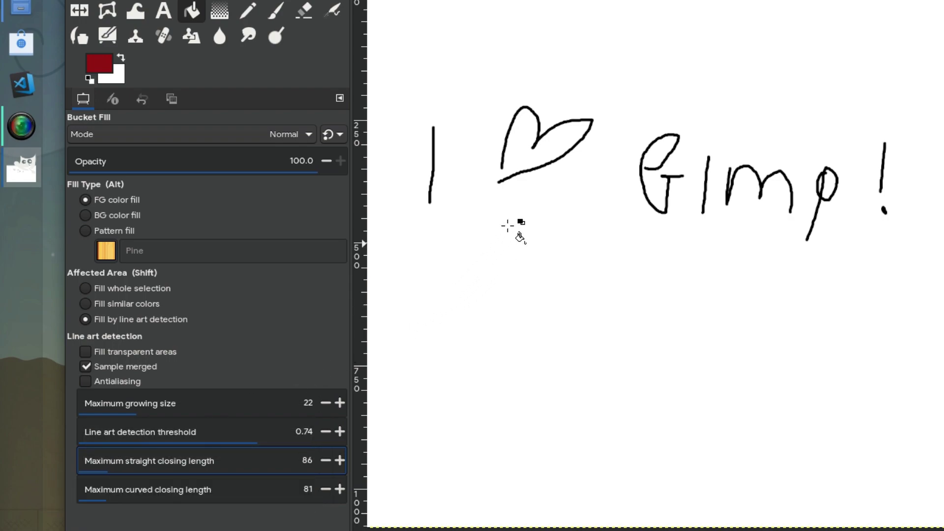
click(548, 150)
click(522, 140)
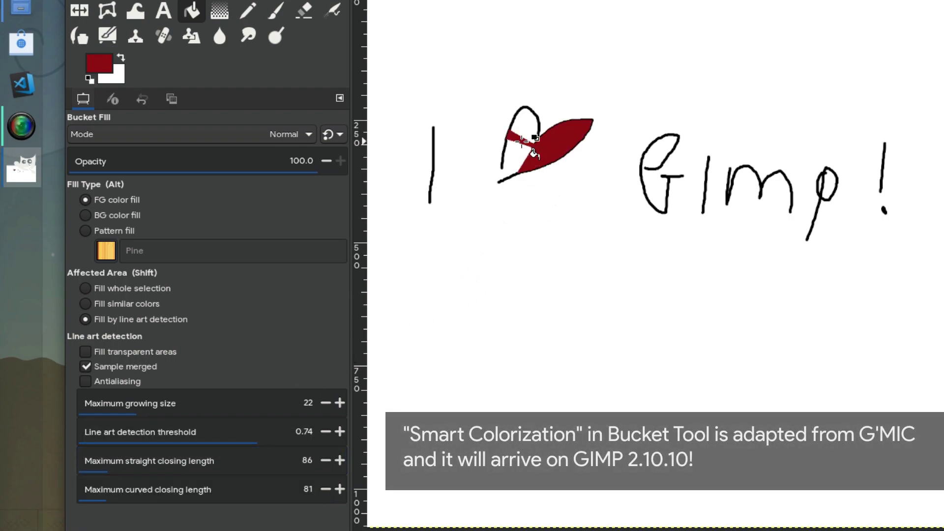
key(ctrl+z)
key(ctrl+z)
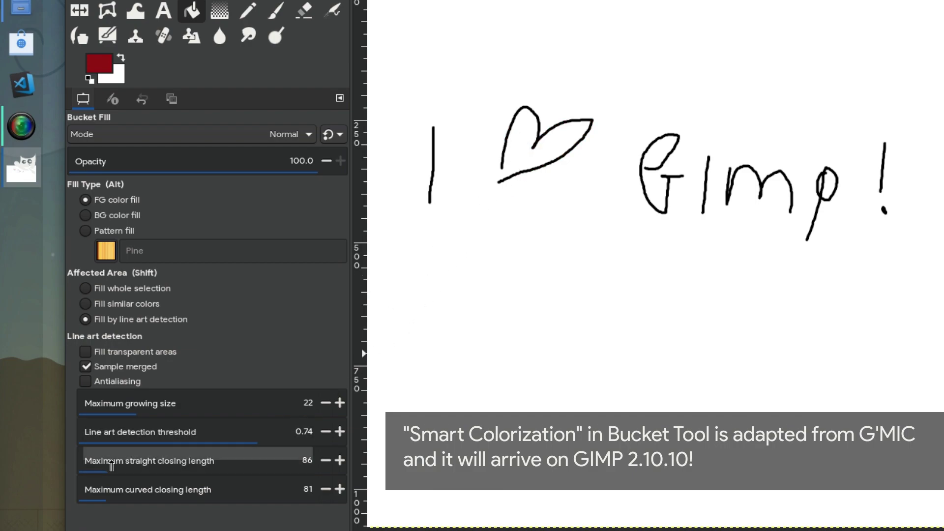
Retune the closing length, then fill the heart, lower G and p's loop red.
click(103, 463)
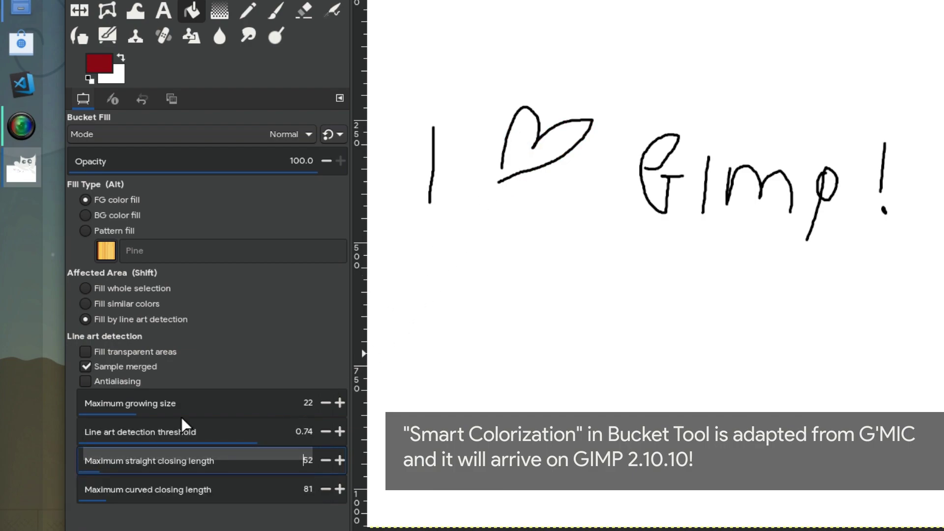
click(550, 150)
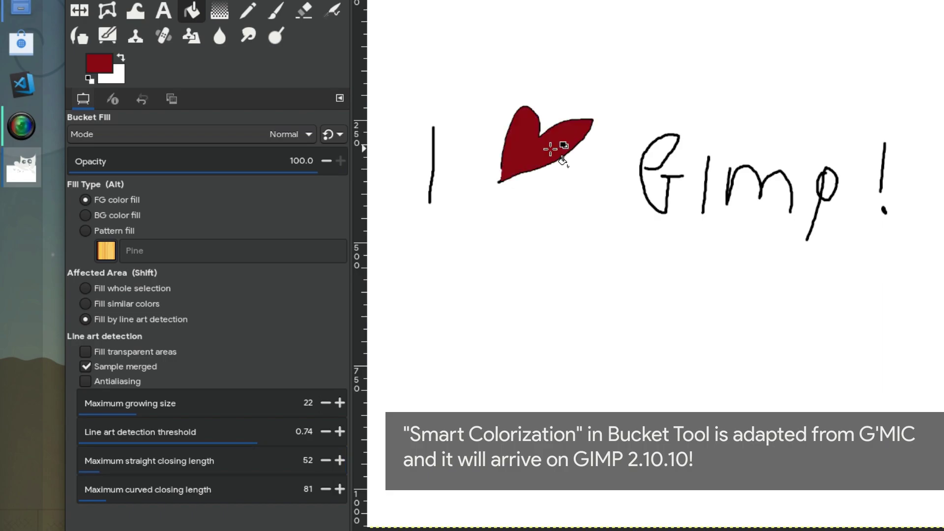
click(649, 194)
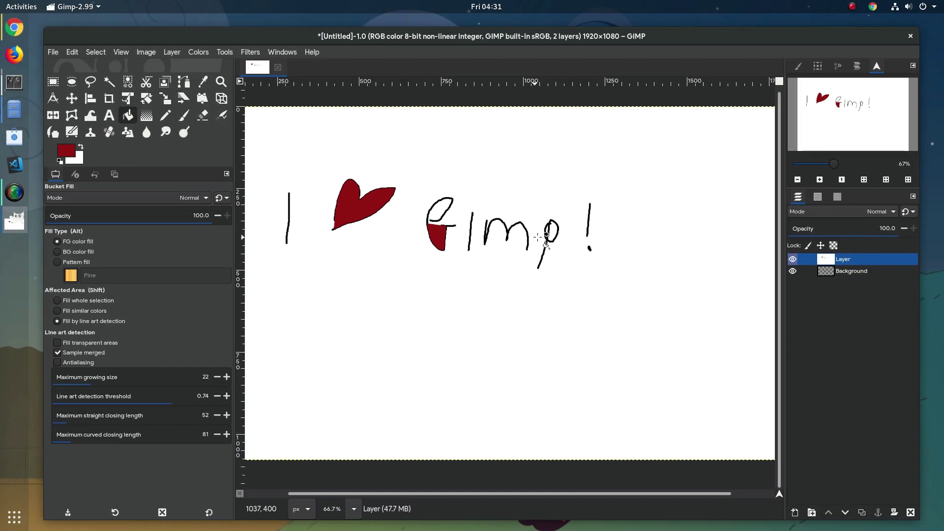
click(552, 232)
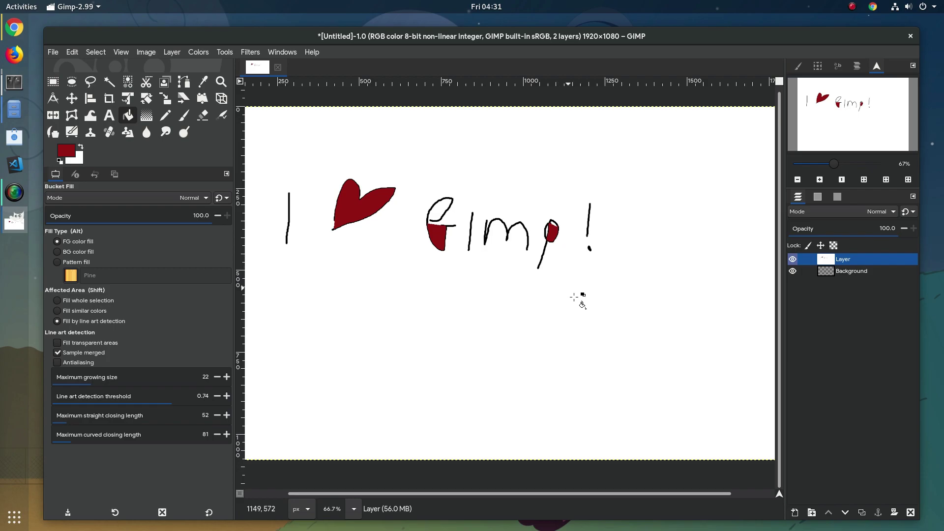
Open Preferences through the action search for 'pre' and reposition the dialog.
key(slash)
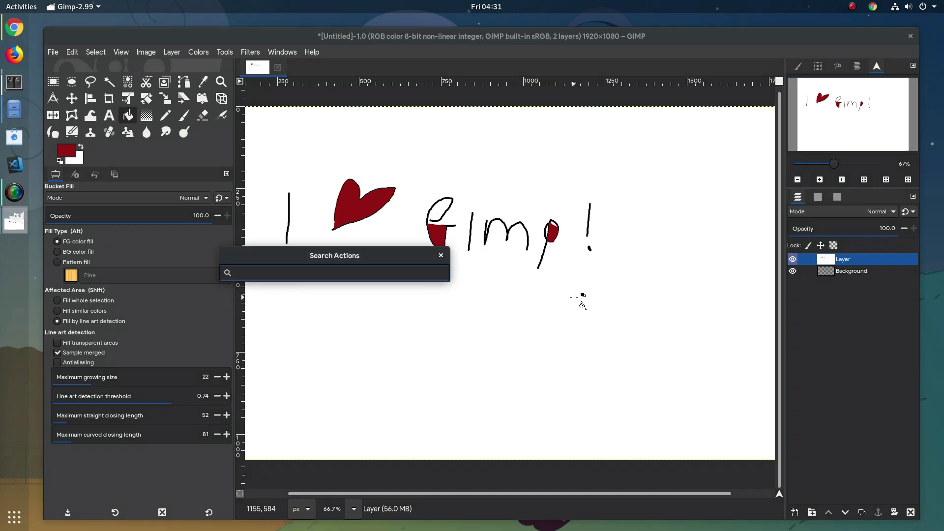
text(pre)
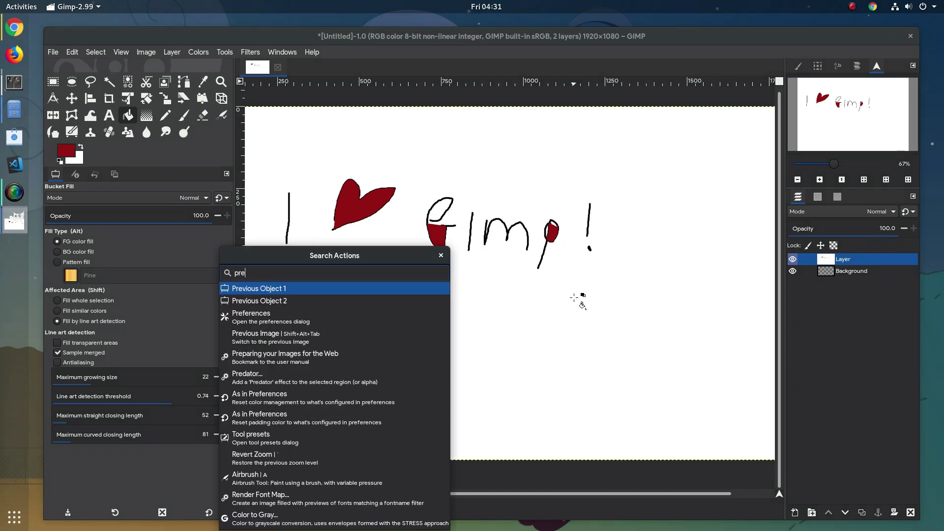
key(Down)
key(Down)
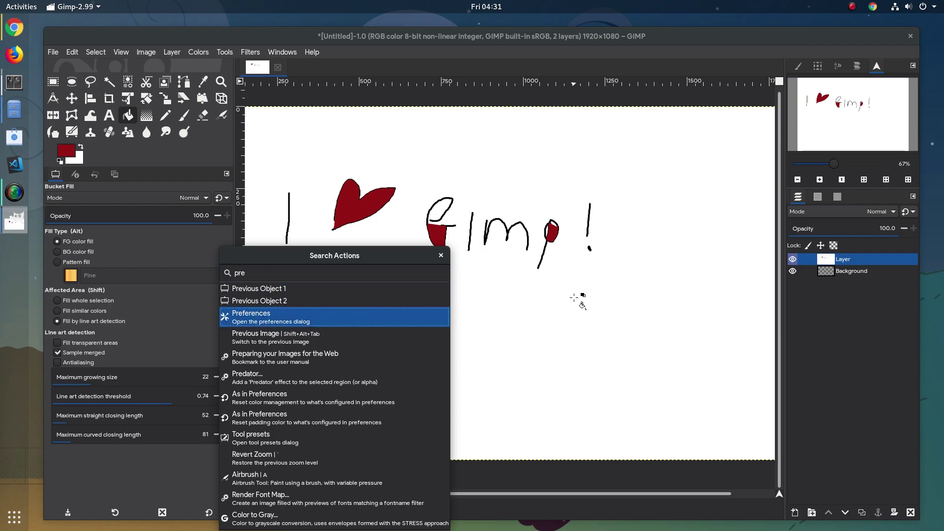
key(Return)
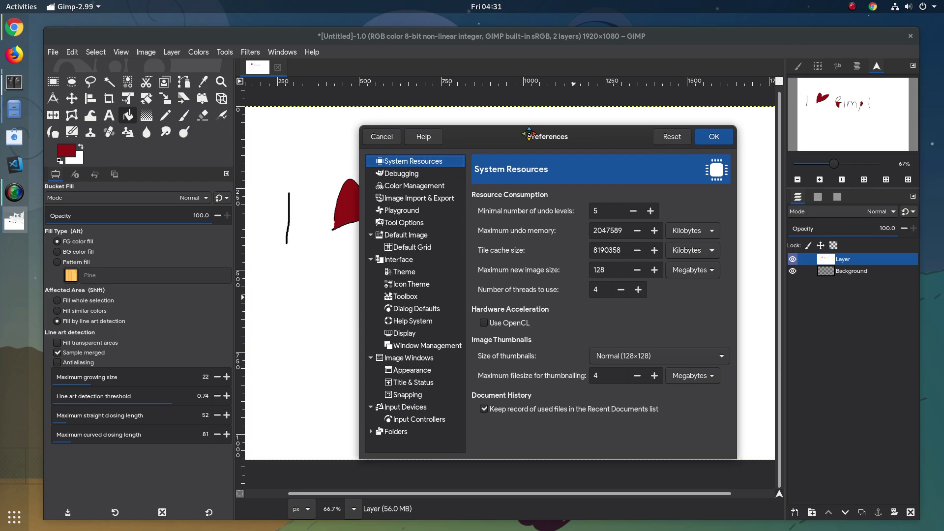
drag(564, 154, 500, 126)
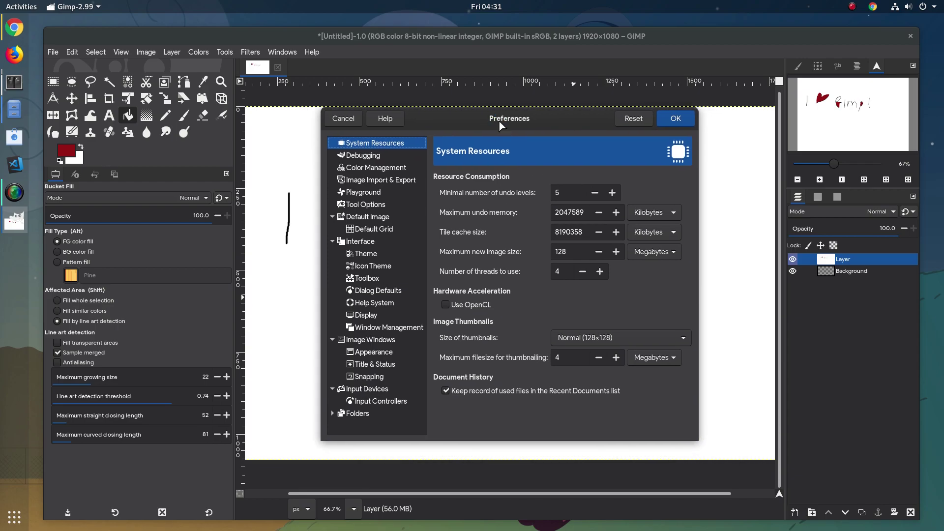
Browse the preference categories down to the Interface Icon Theme page.
click(388, 157)
click(389, 169)
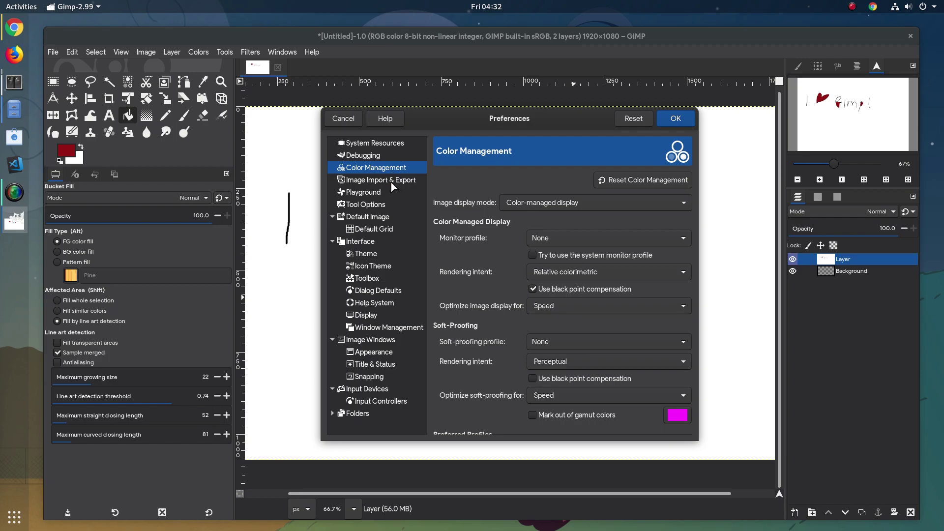
click(393, 181)
click(383, 196)
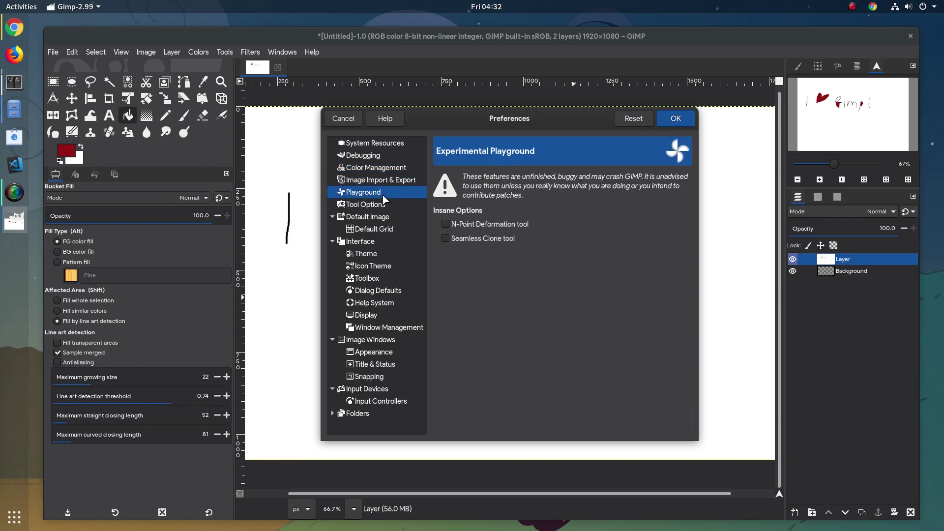
click(379, 210)
click(379, 219)
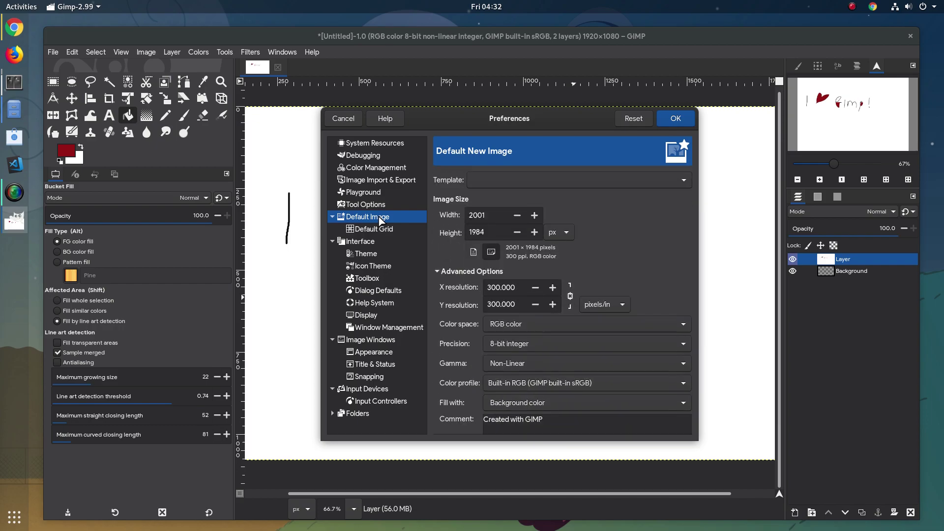
click(380, 229)
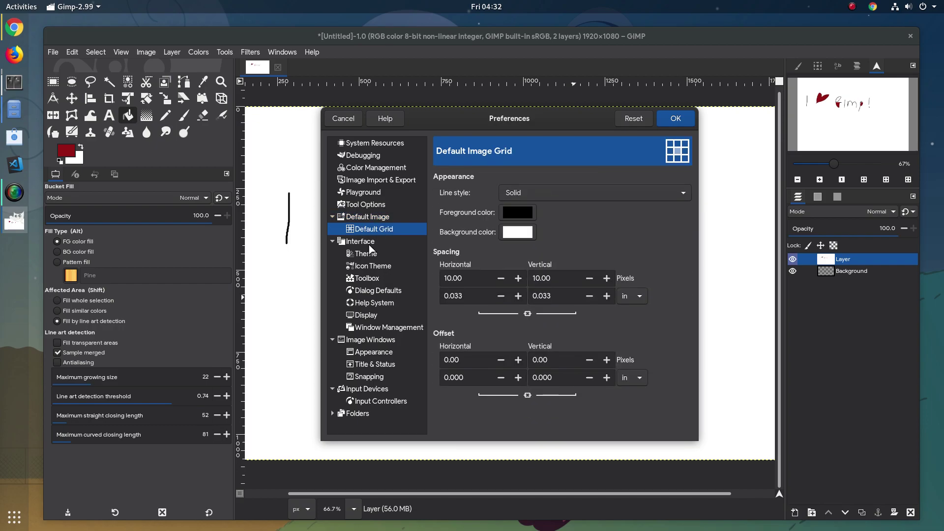
click(370, 245)
click(373, 256)
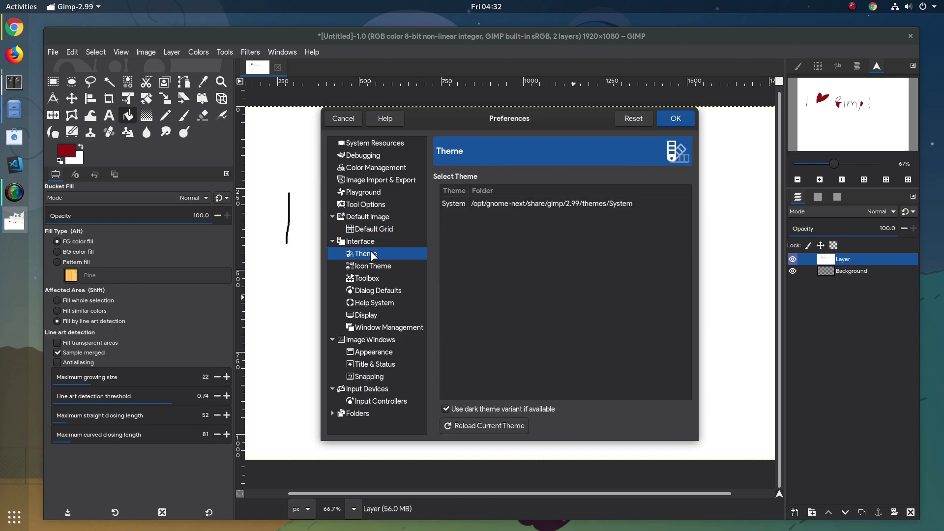
click(374, 267)
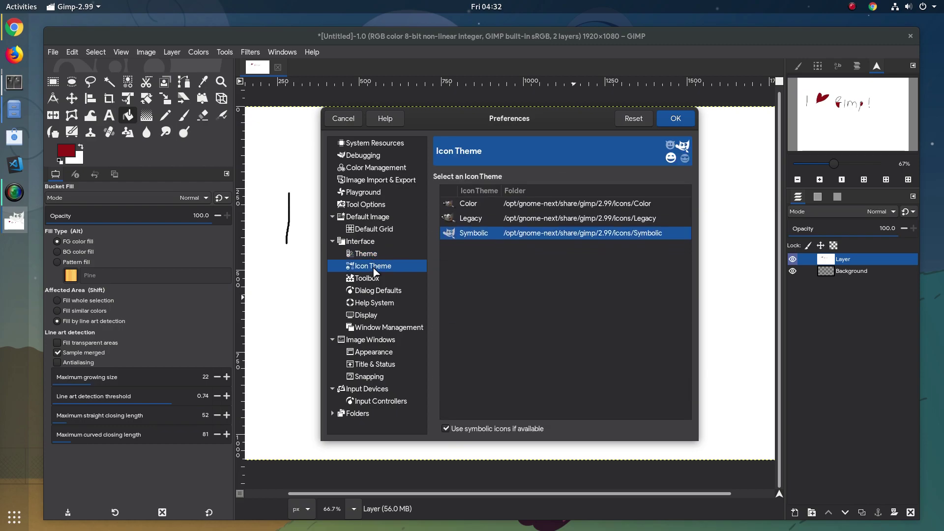
Try the Legacy icon theme, revert to Symbolic, and view Toolbox and Dialog Defaults.
click(471, 220)
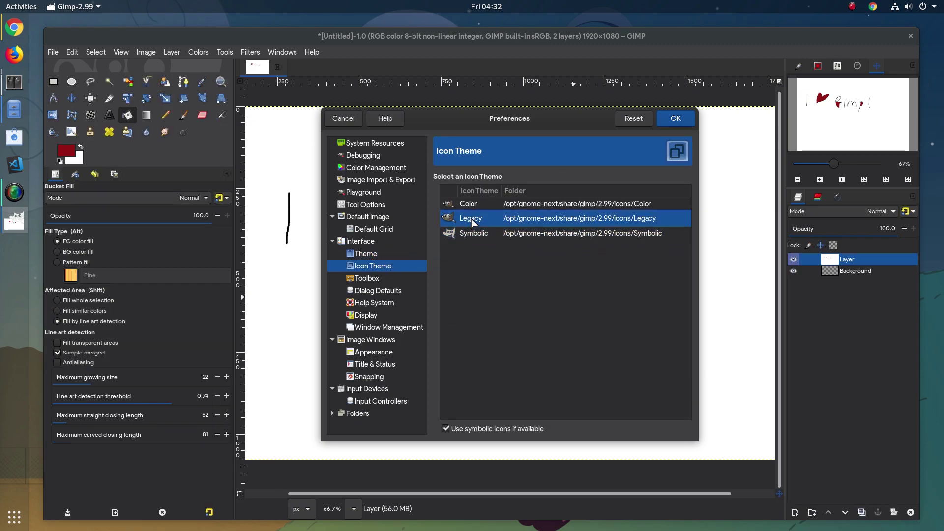
click(454, 240)
click(380, 279)
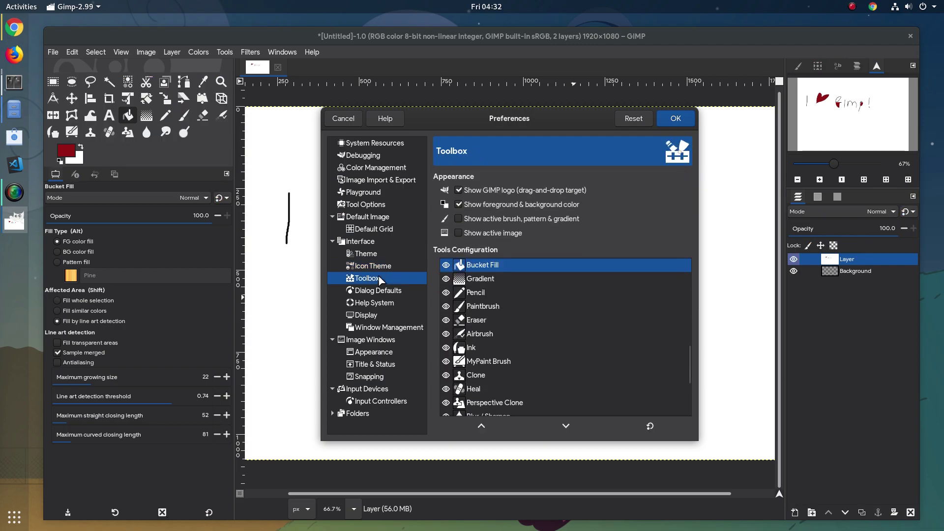
click(383, 294)
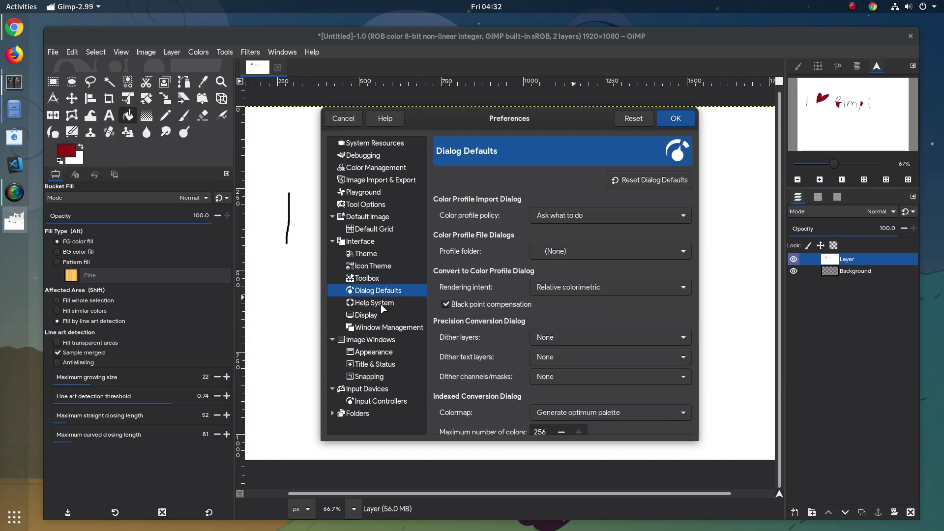
click(384, 304)
Browse the Display, Window Management, Image Windows and Input Devices preferences.
click(372, 318)
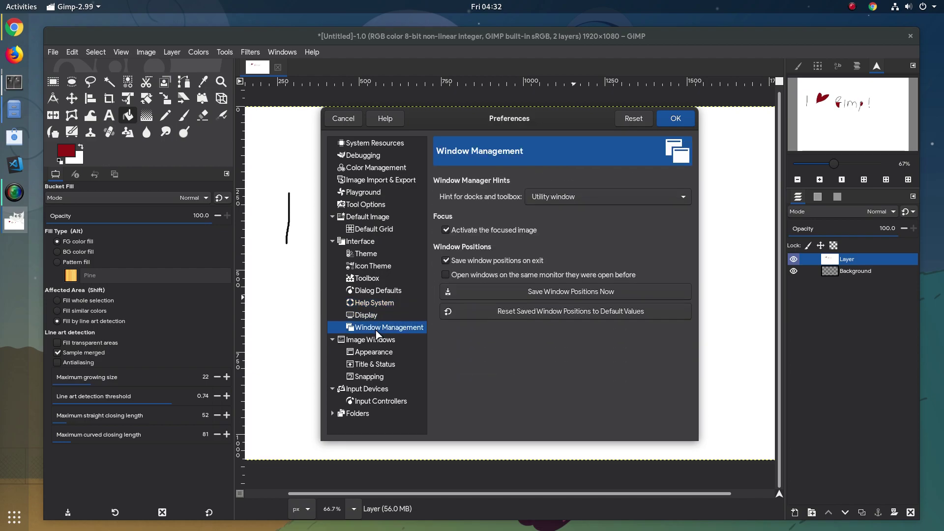
click(373, 340)
click(375, 353)
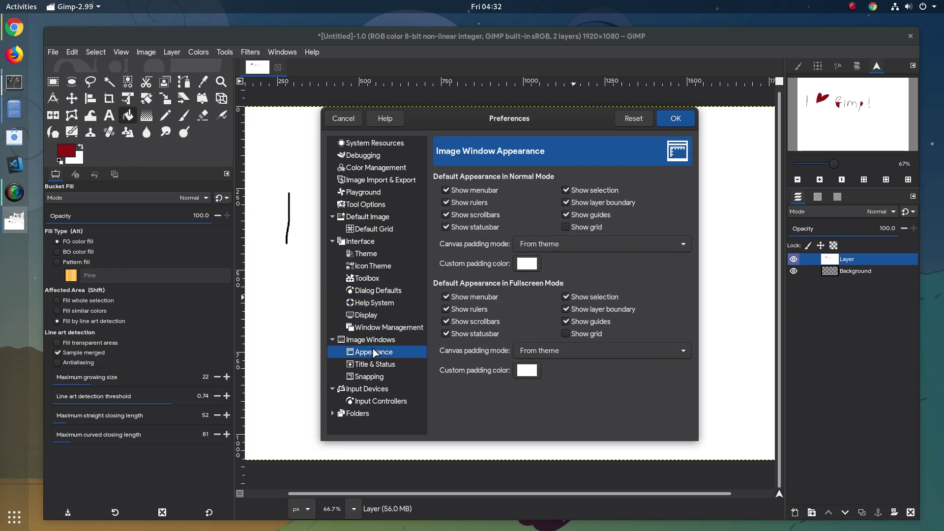
click(375, 365)
click(374, 377)
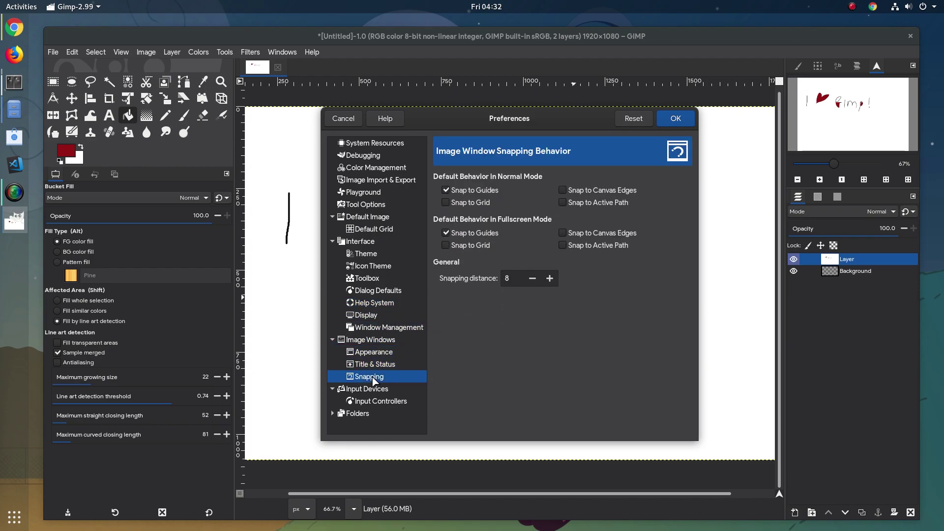
click(376, 389)
click(378, 402)
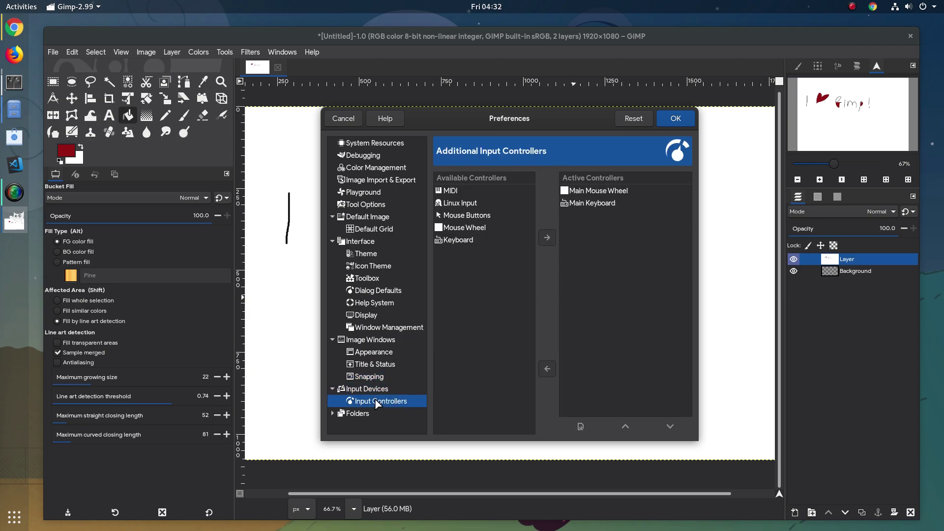
click(355, 415)
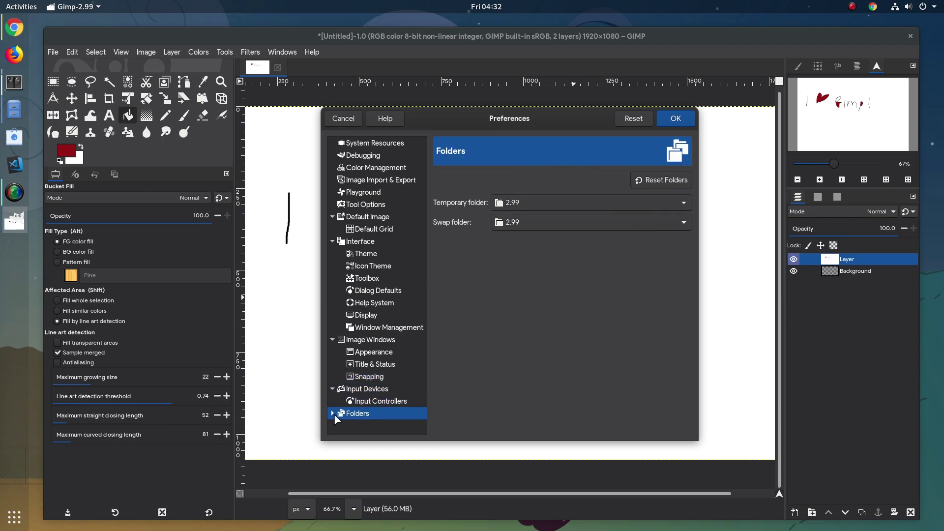
Browse the resource folder pages from Brushes down to Font Folders.
click(333, 413)
click(363, 426)
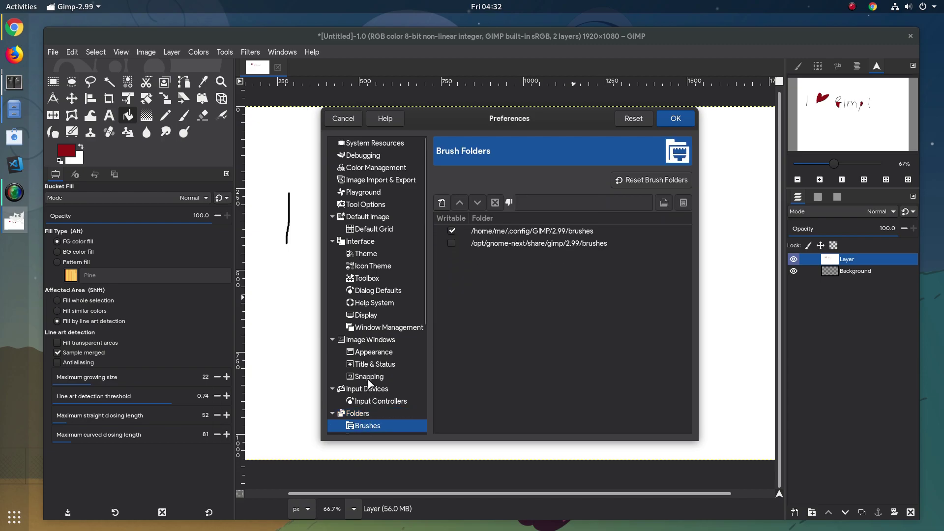
scroll(370, 386, down, 3)
click(370, 346)
click(368, 333)
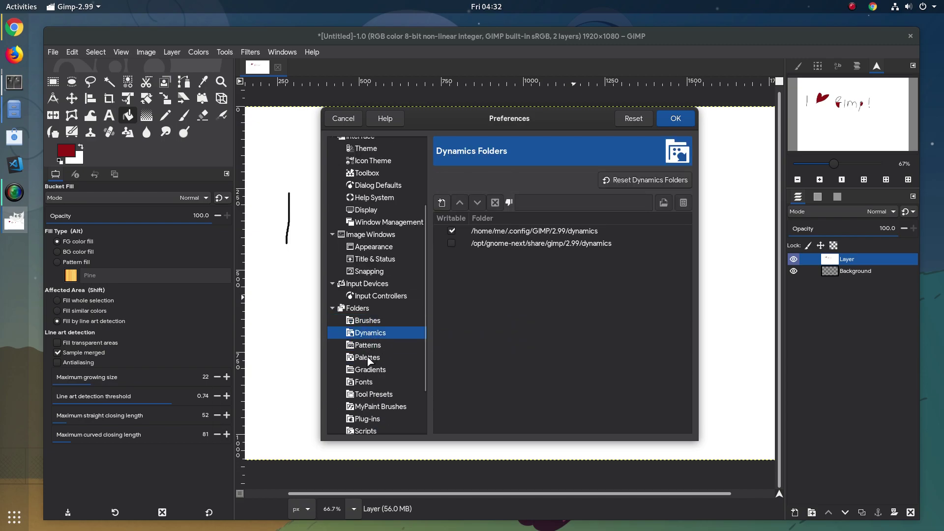
click(367, 357)
click(367, 383)
scroll(366, 389, down, 2)
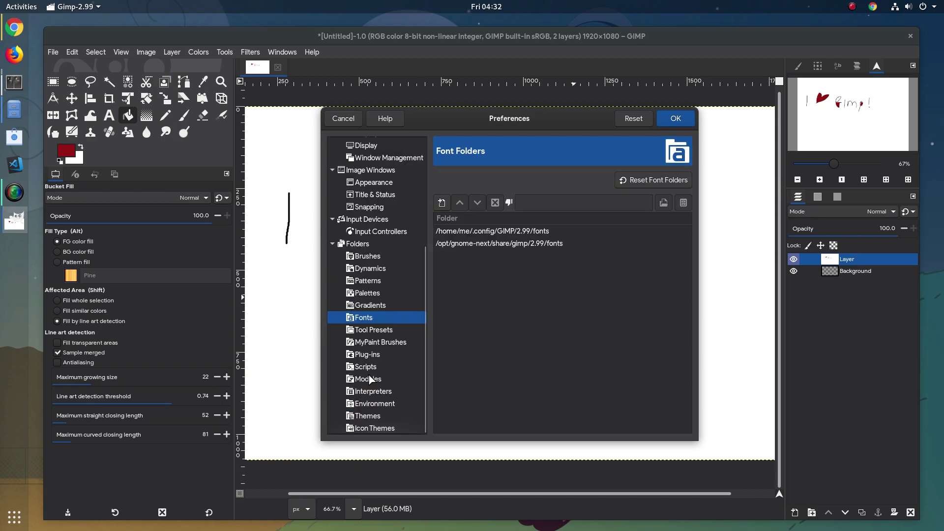
Cancel Preferences, then quit GIMP discarding the unsaved 'I ♥ Gimp!' drawing.
click(345, 118)
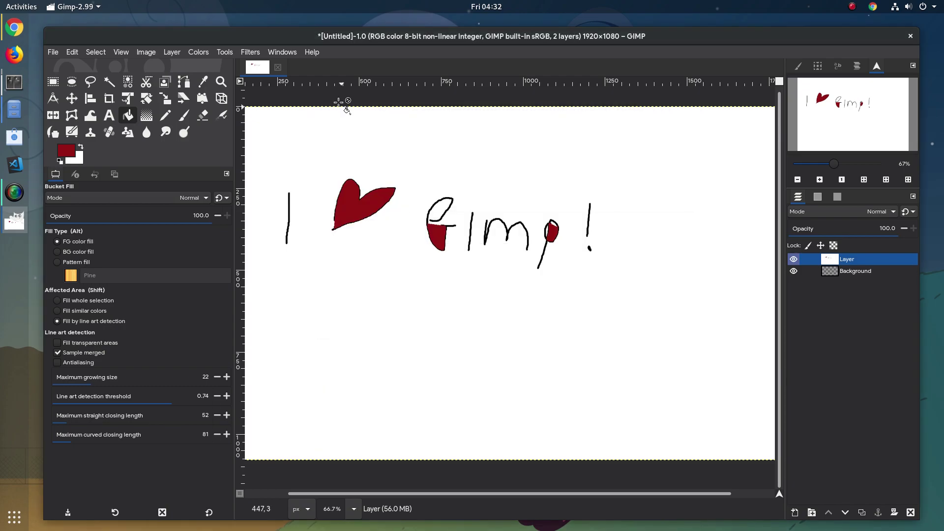
click(53, 52)
click(112, 339)
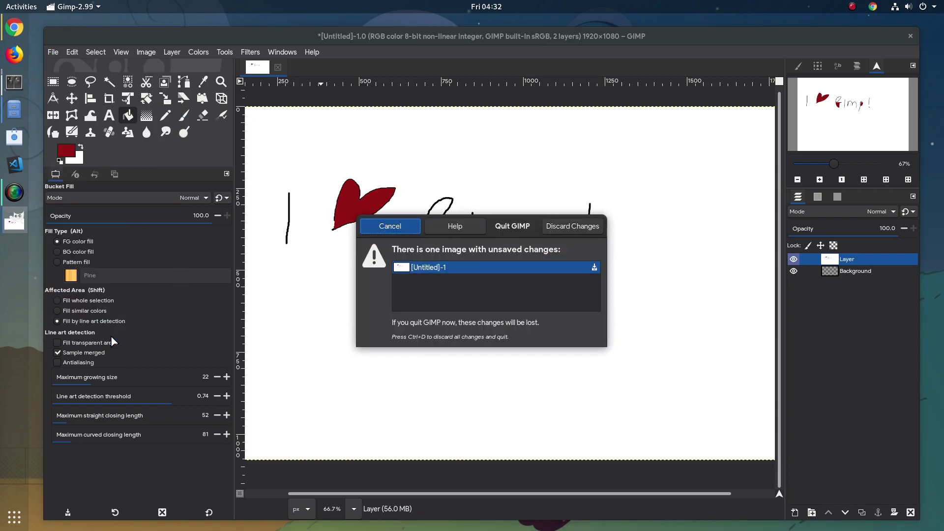
click(572, 230)
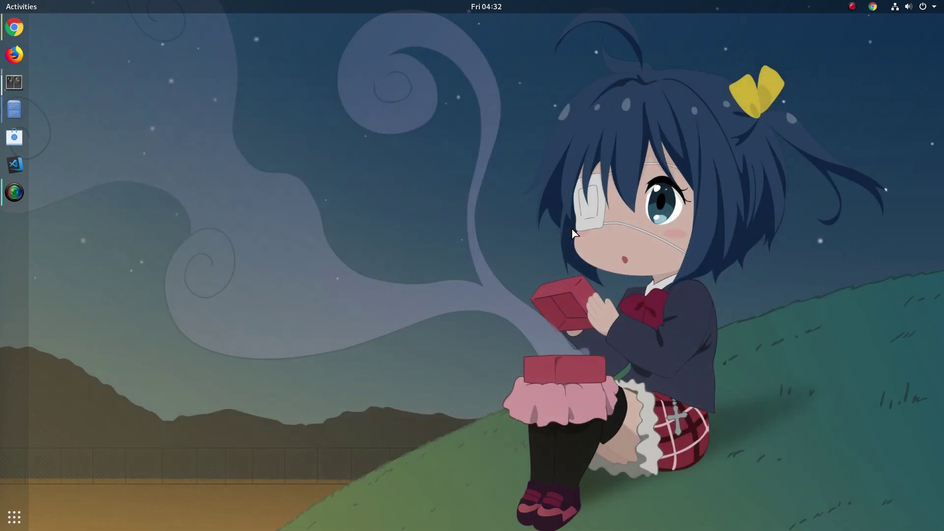